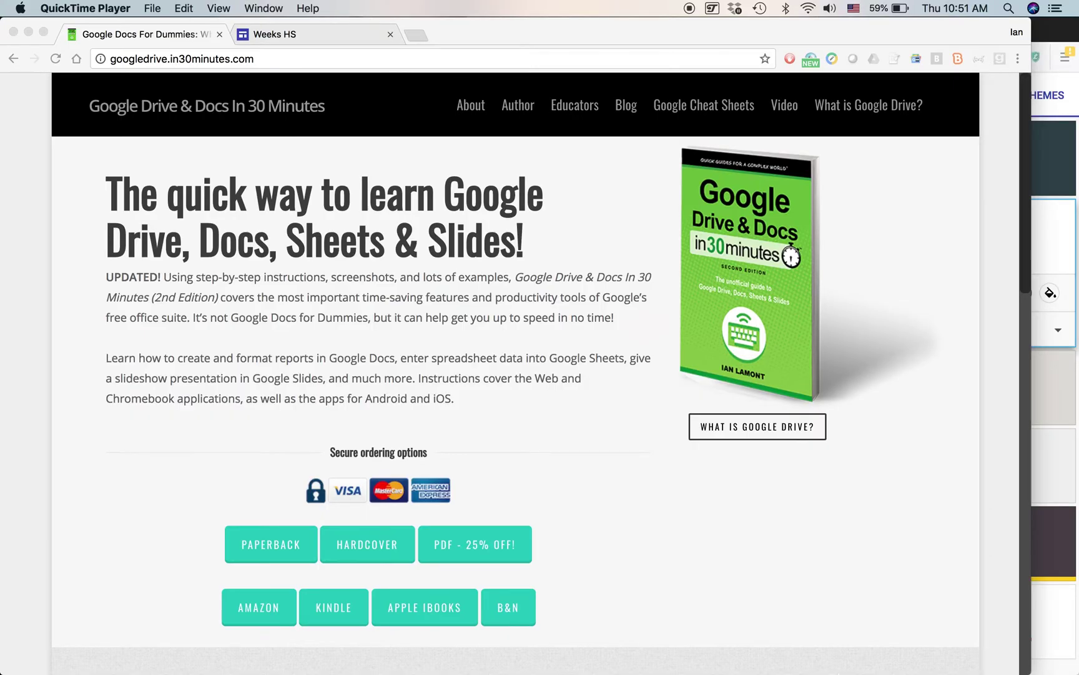
# Switch from Chrome to the window with the Johnson Middle School Test site editor.
pyautogui.press('super+Tab')
pyautogui.press('super+Tab')
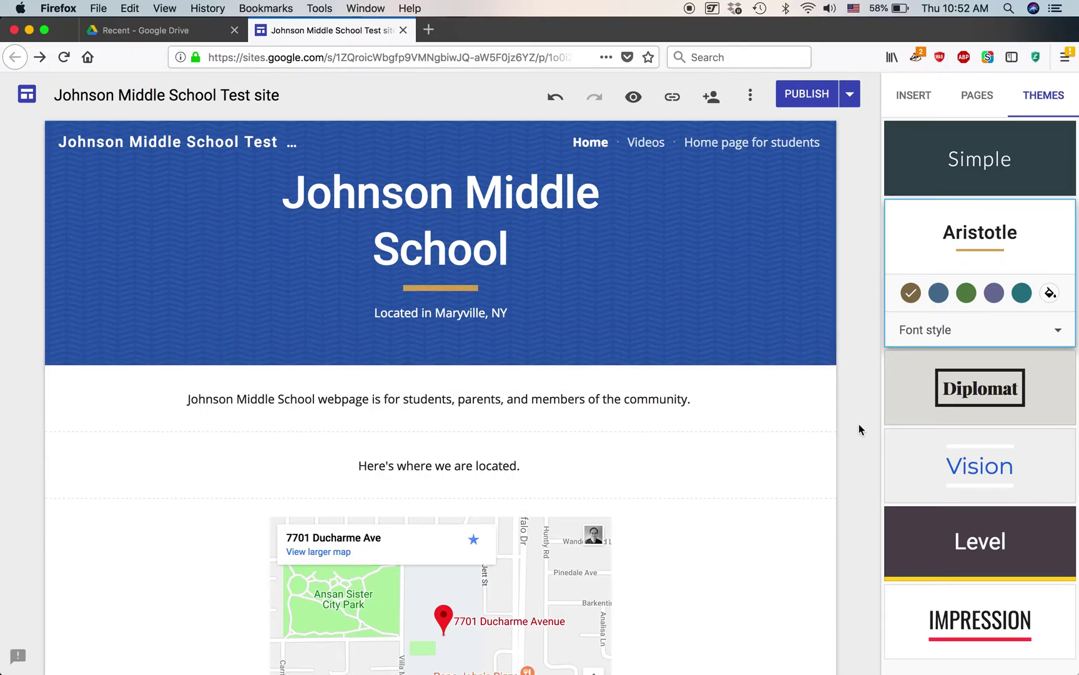
# Search Google Drive for 'sites', then return to the Johnson Middle School Test site editor.
pyautogui.click(166, 31)
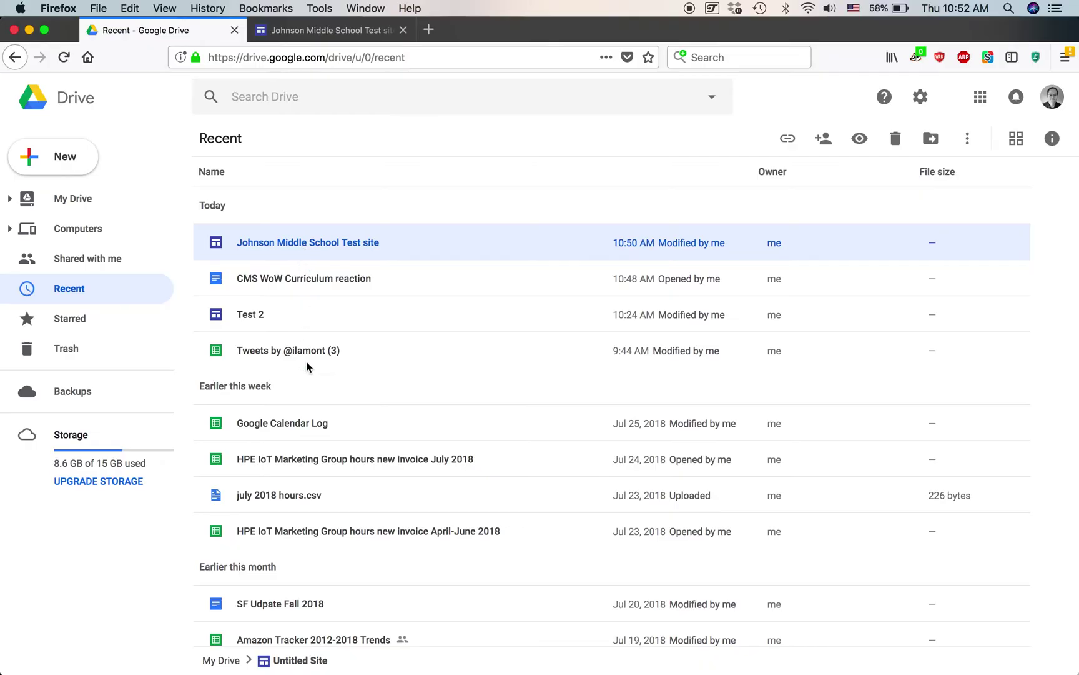
pyautogui.click(249, 99)
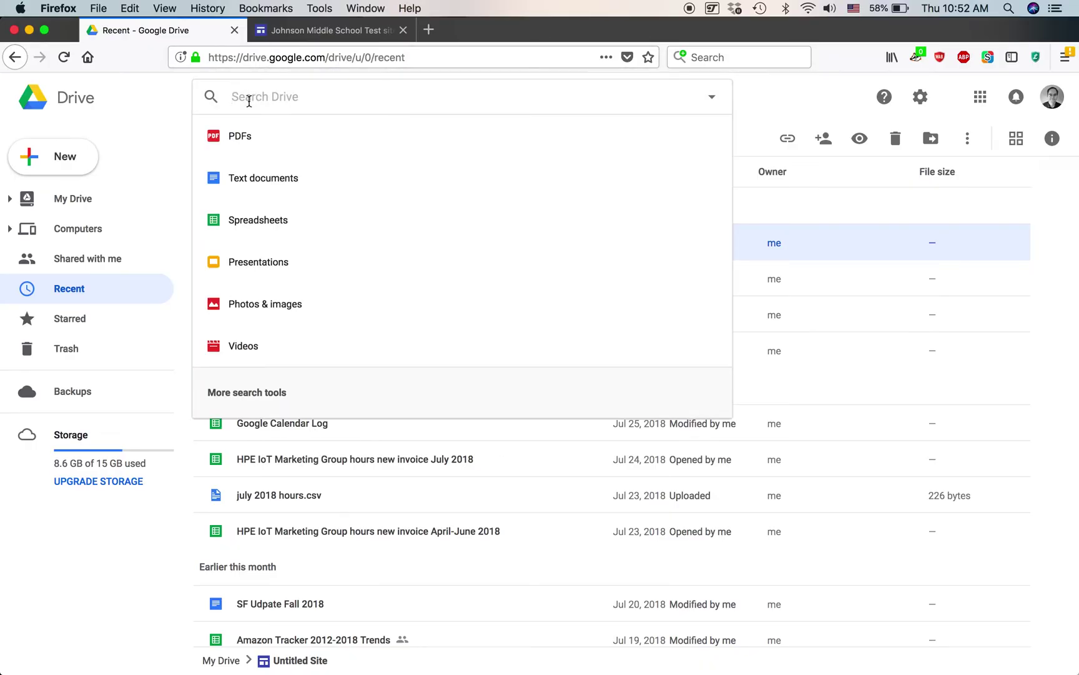
pyautogui.write('sites')
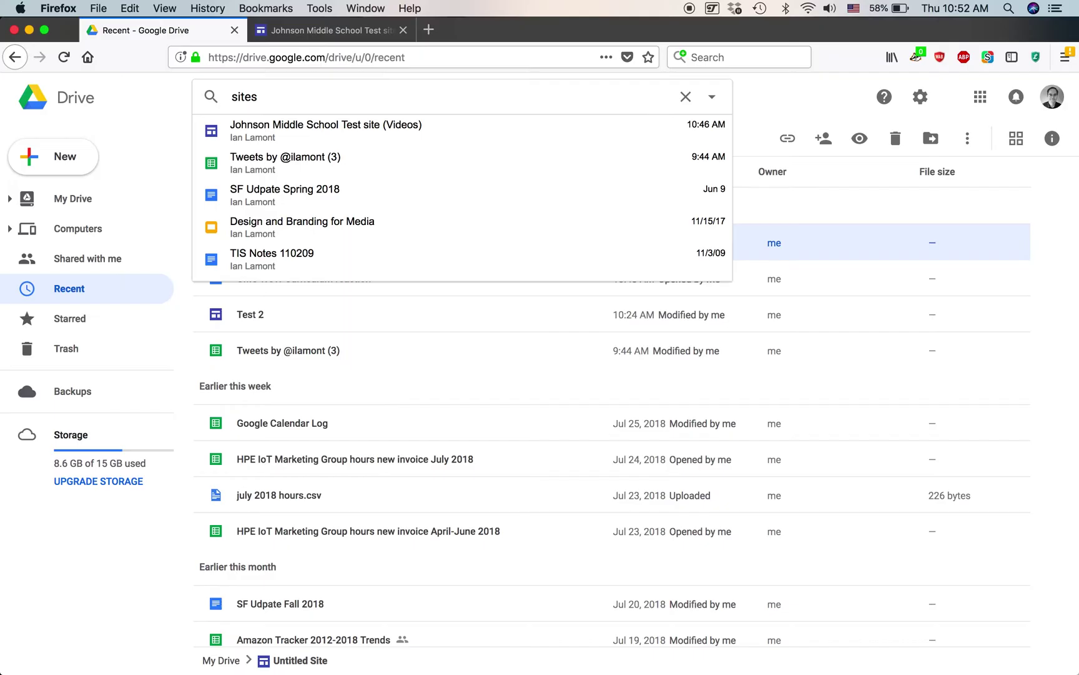
pyautogui.press('Return')
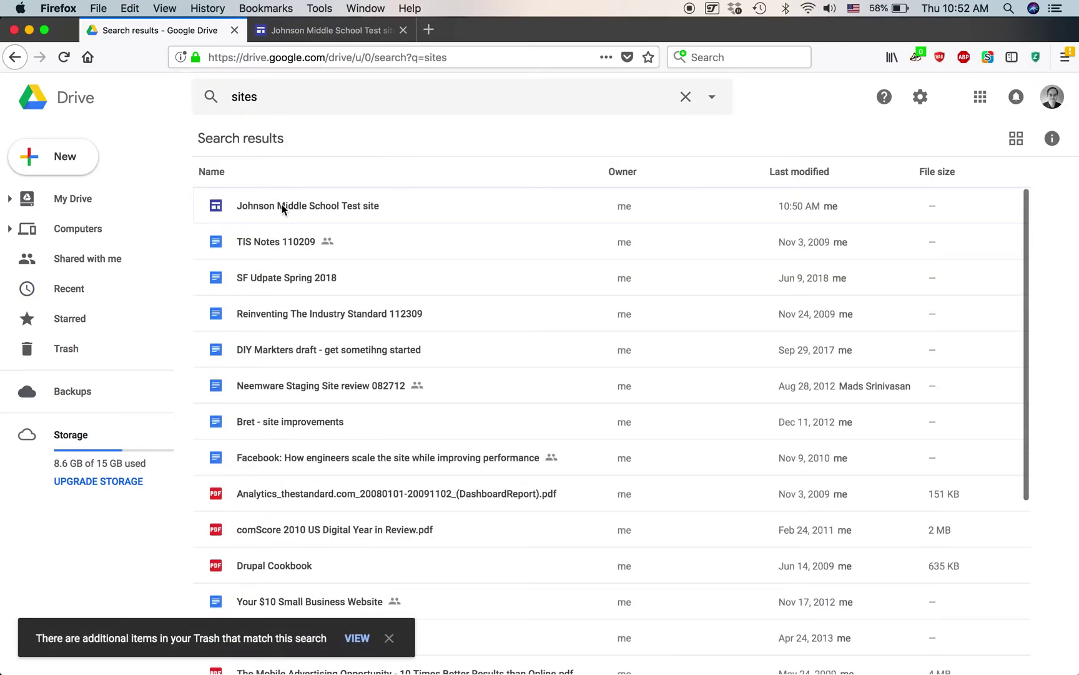
pyautogui.click(306, 28)
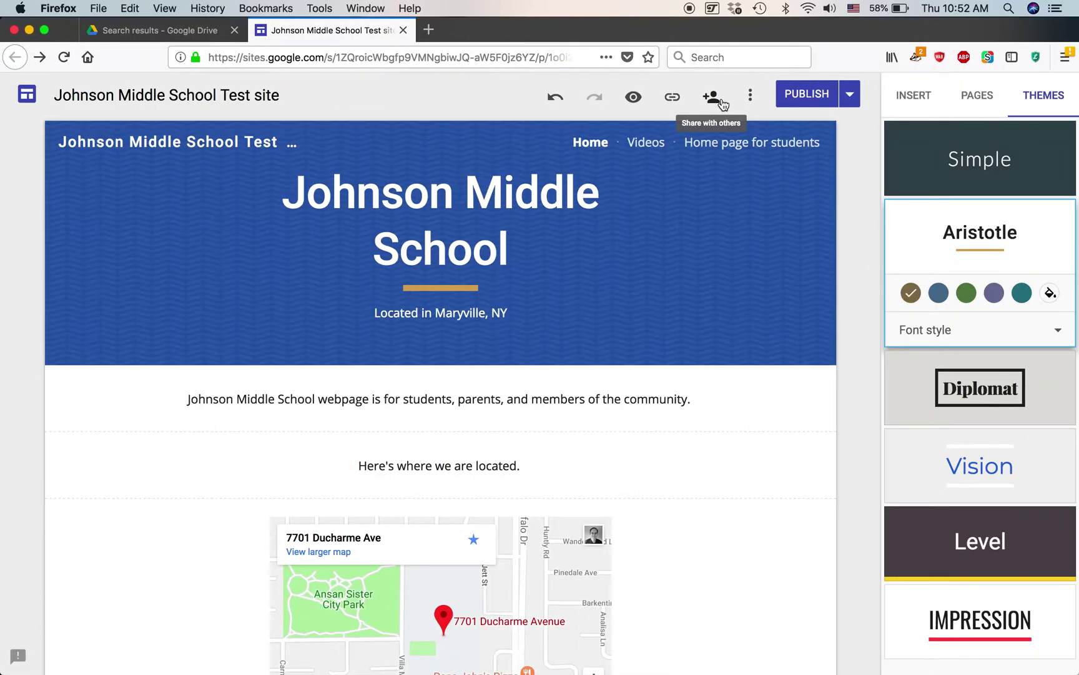
# Open the site's sharing settings zoomed to 110% and begin adding people to invite.
pyautogui.click(712, 97)
pyautogui.press('super+plus')
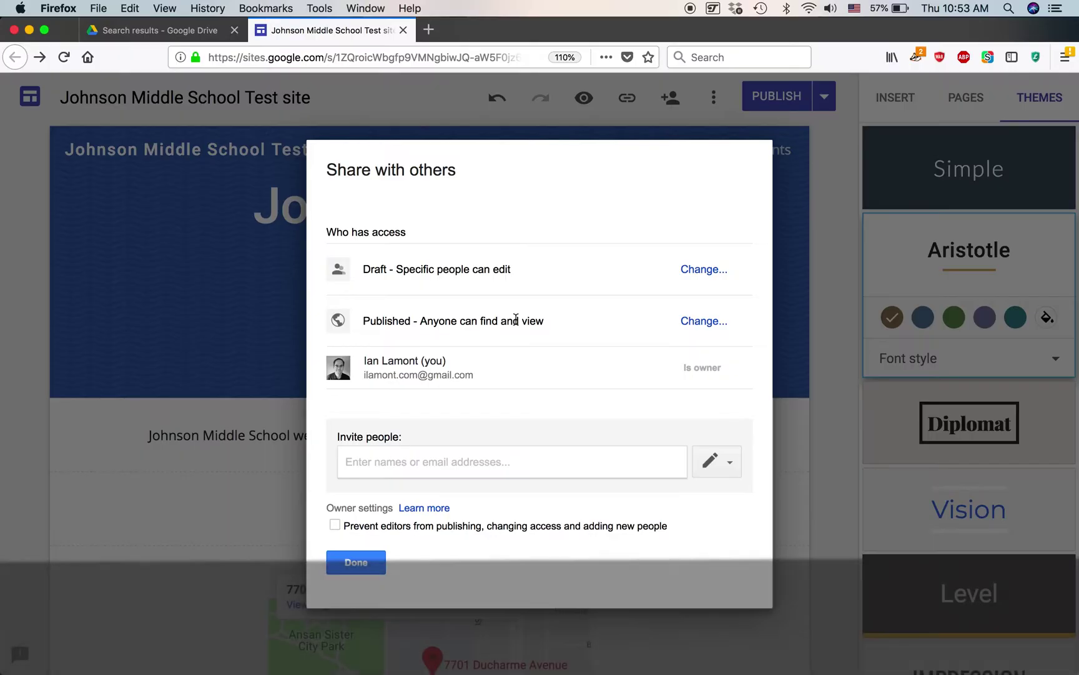
pyautogui.click(408, 467)
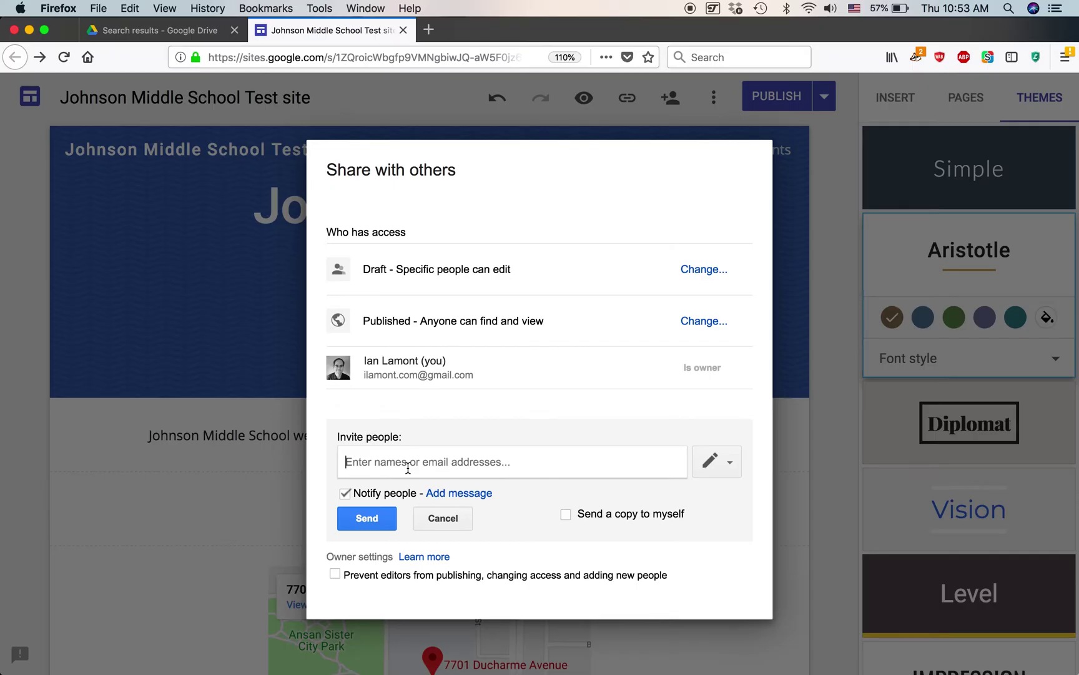
# Add two suggested contacts as invitees to the Johnson Middle School Test site.
pyautogui.write('nicole')
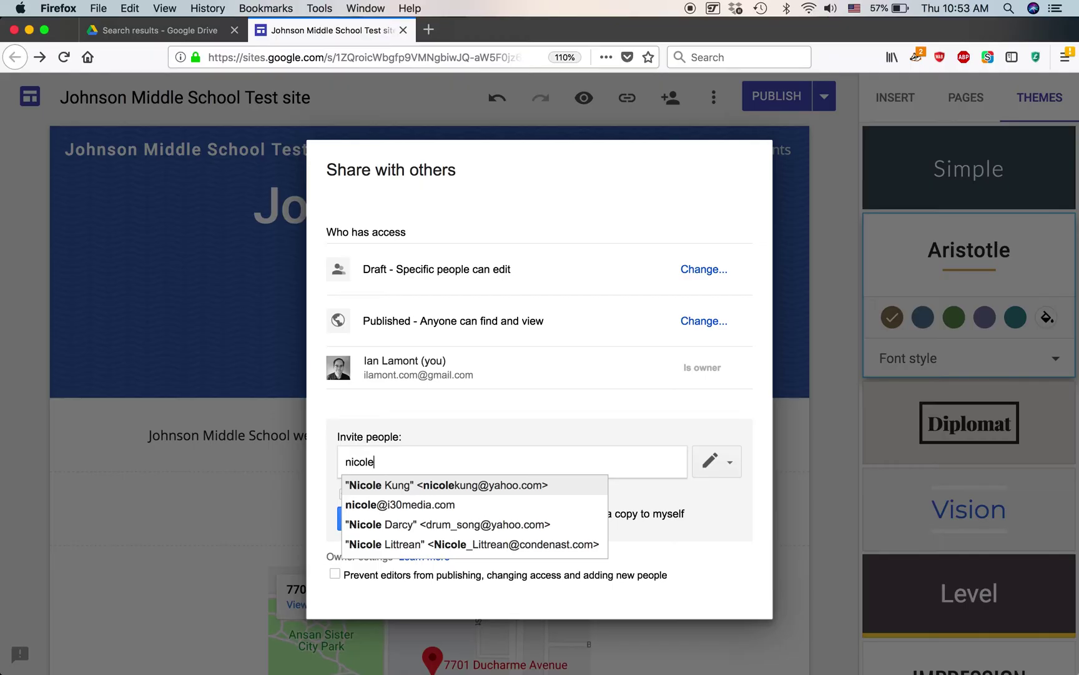
pyautogui.click(418, 505)
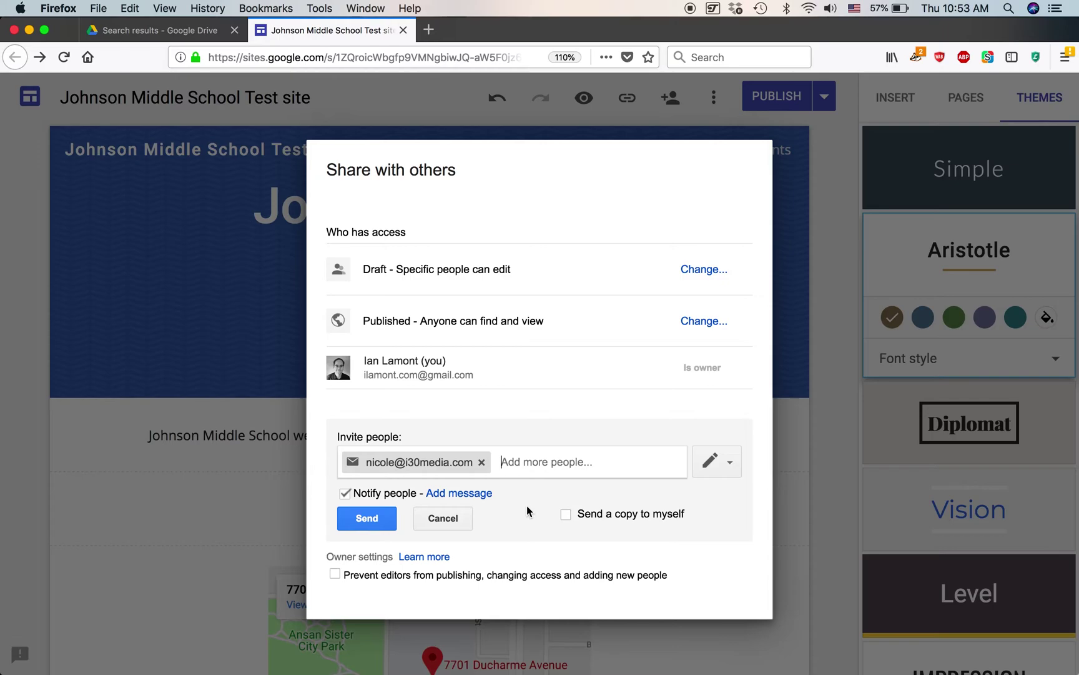
pyautogui.write('rick')
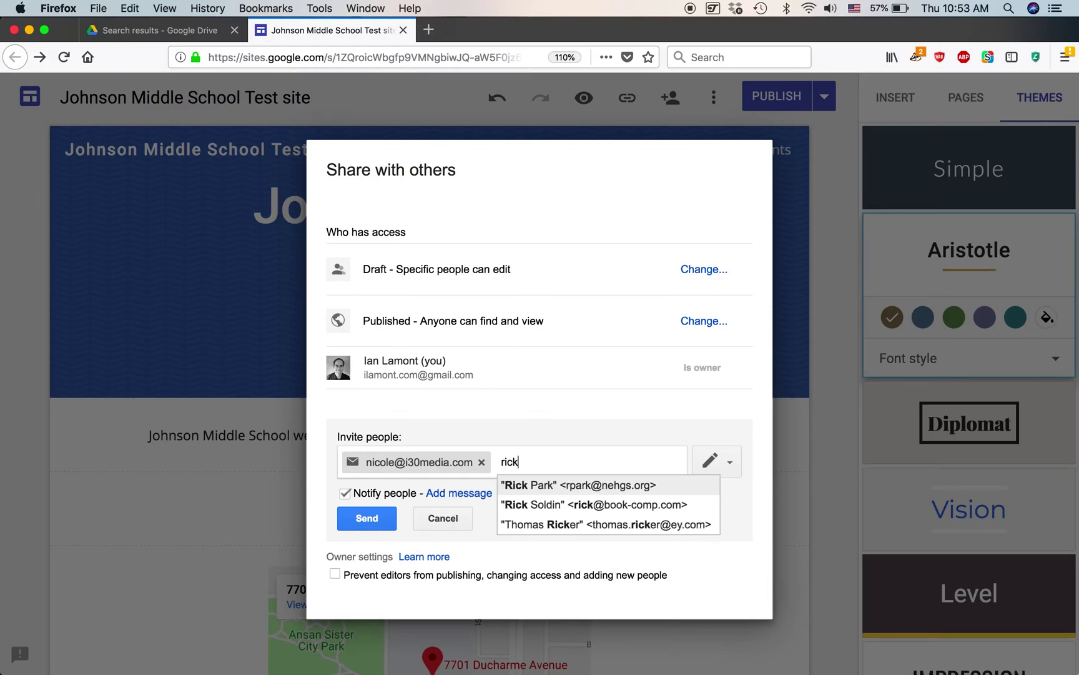
pyautogui.click(590, 504)
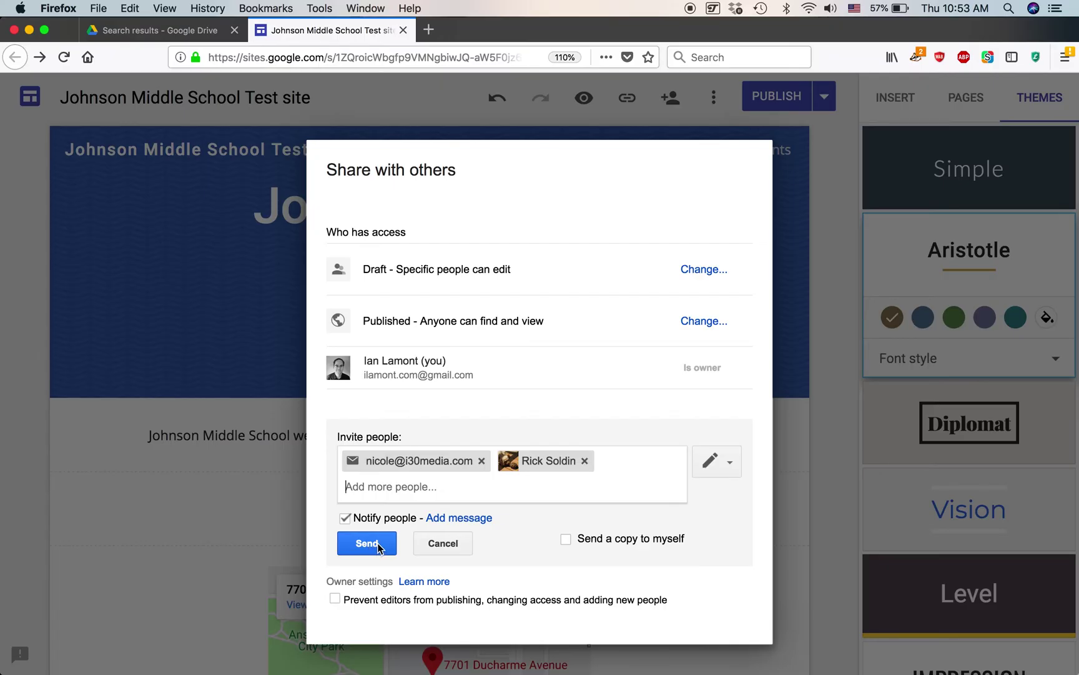
pyautogui.click(459, 517)
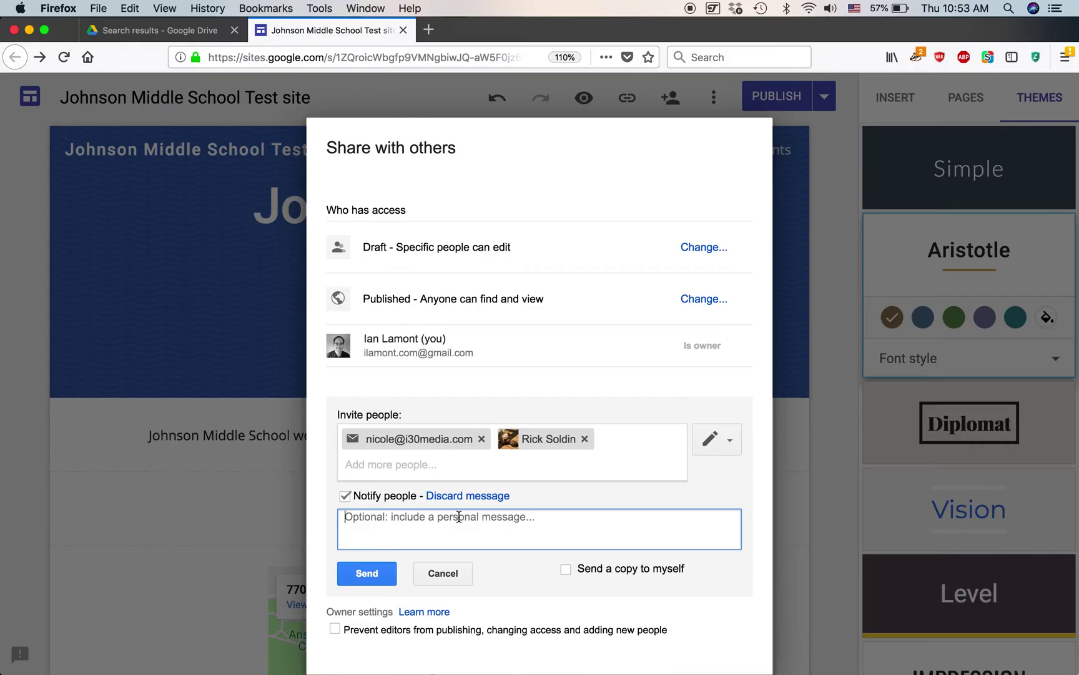
# Add a message asking to review the test site contents and update front page text; send myself a copy.
pyautogui.write('Hi, I am work')
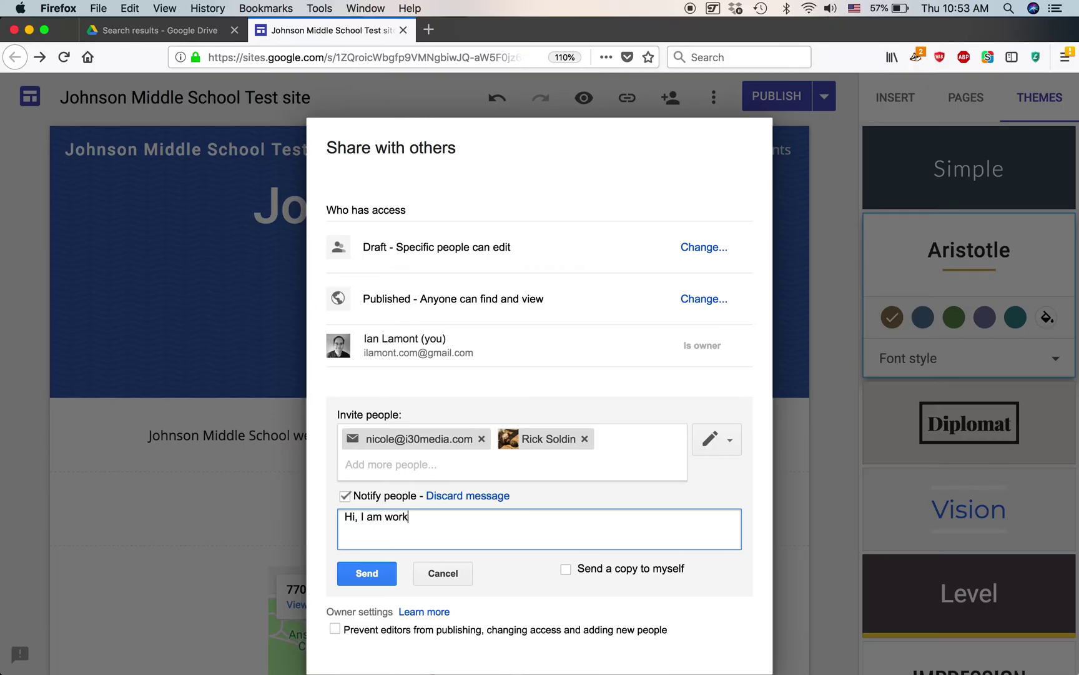
pyautogui.write('ing  on the test site for the middle schoo')
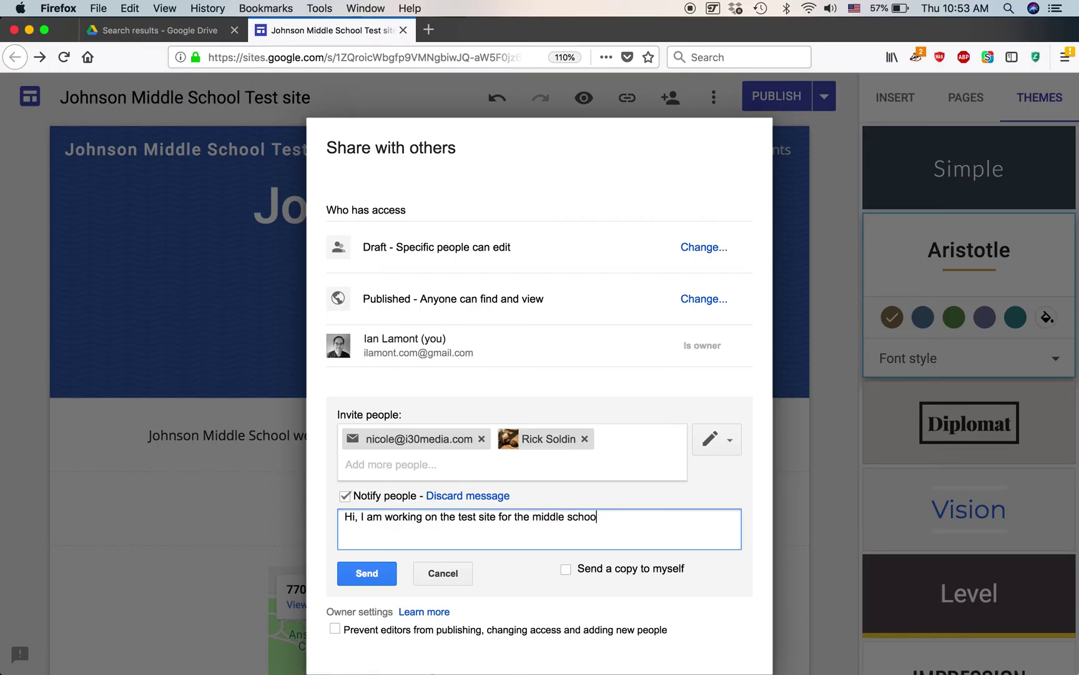
pyautogui.write('l. Can you review the')
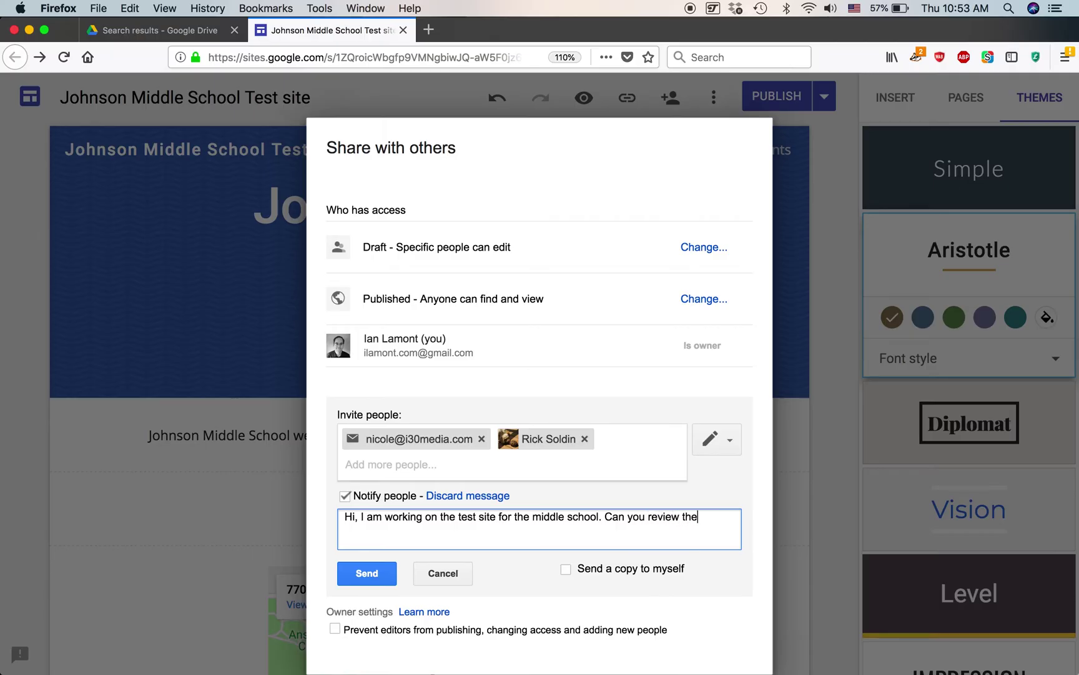
pyautogui.write(' contents and update the fr')
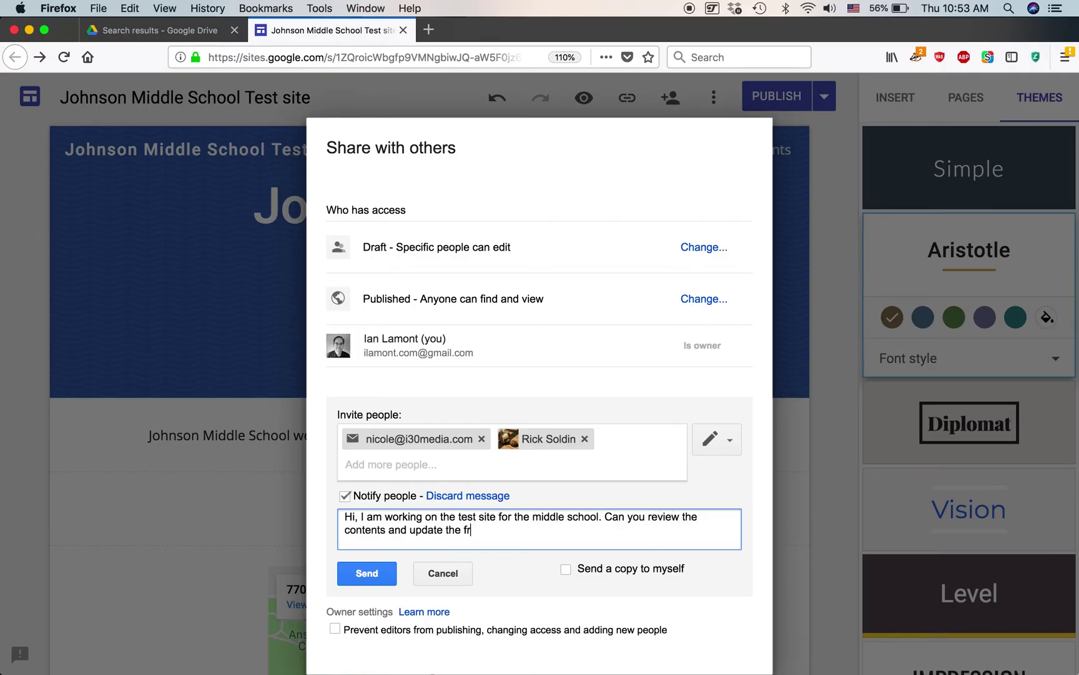
pyautogui.write('ont page text.')
pyautogui.click(565, 571)
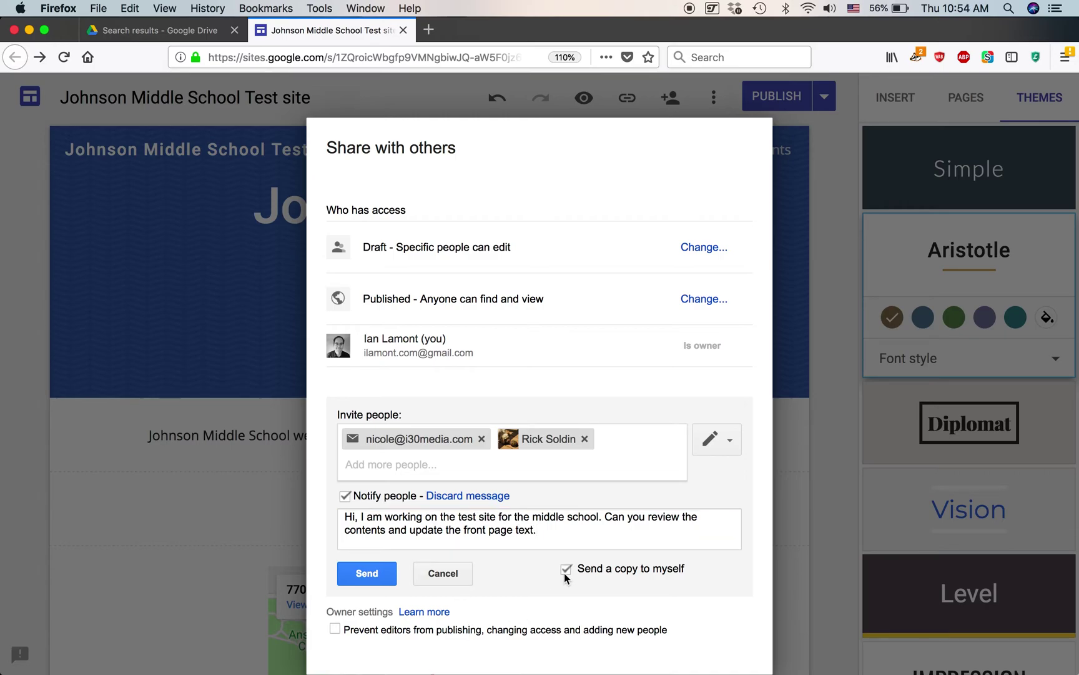
# Remove the second invitee, back out of the publishing restriction, and send the invitation.
pyautogui.click(585, 439)
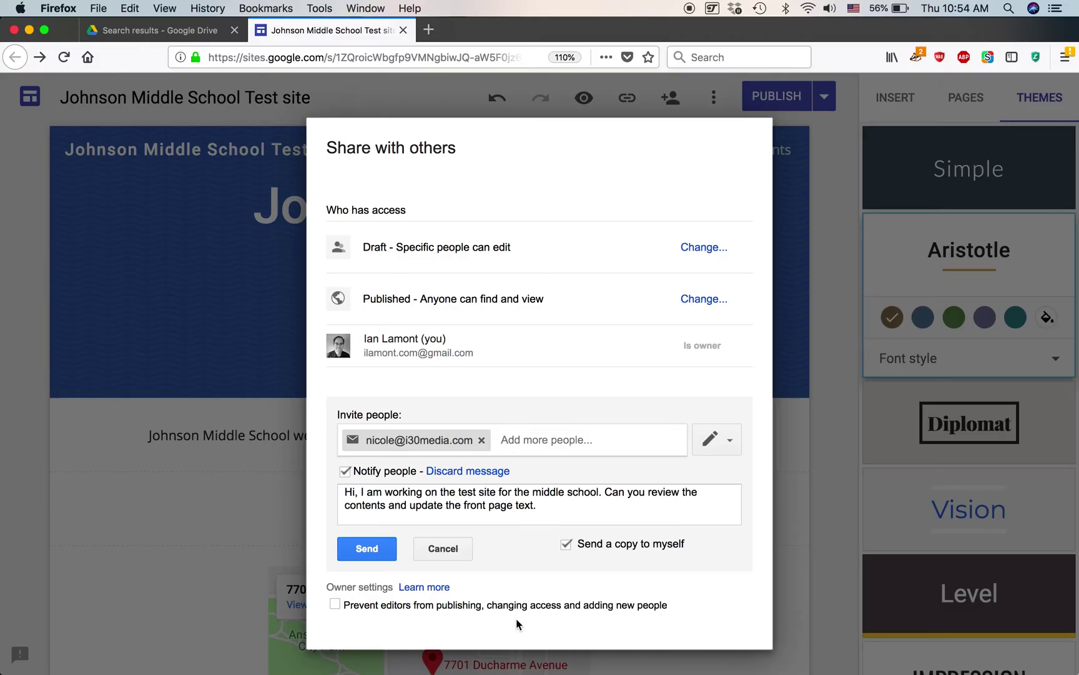
pyautogui.click(334, 604)
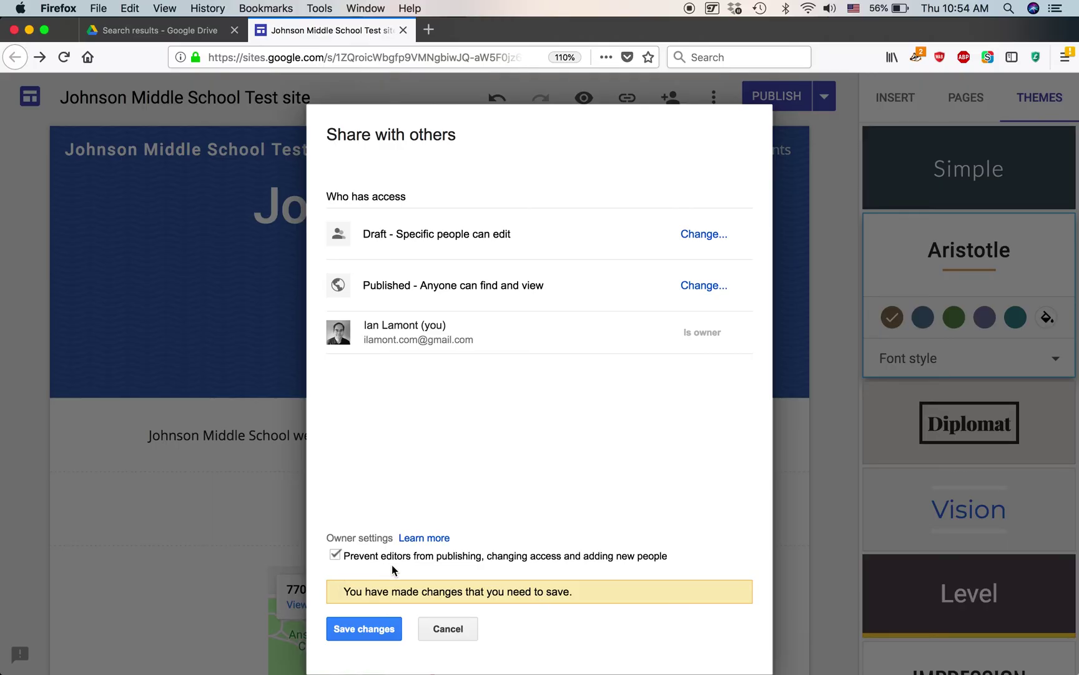
pyautogui.click(446, 629)
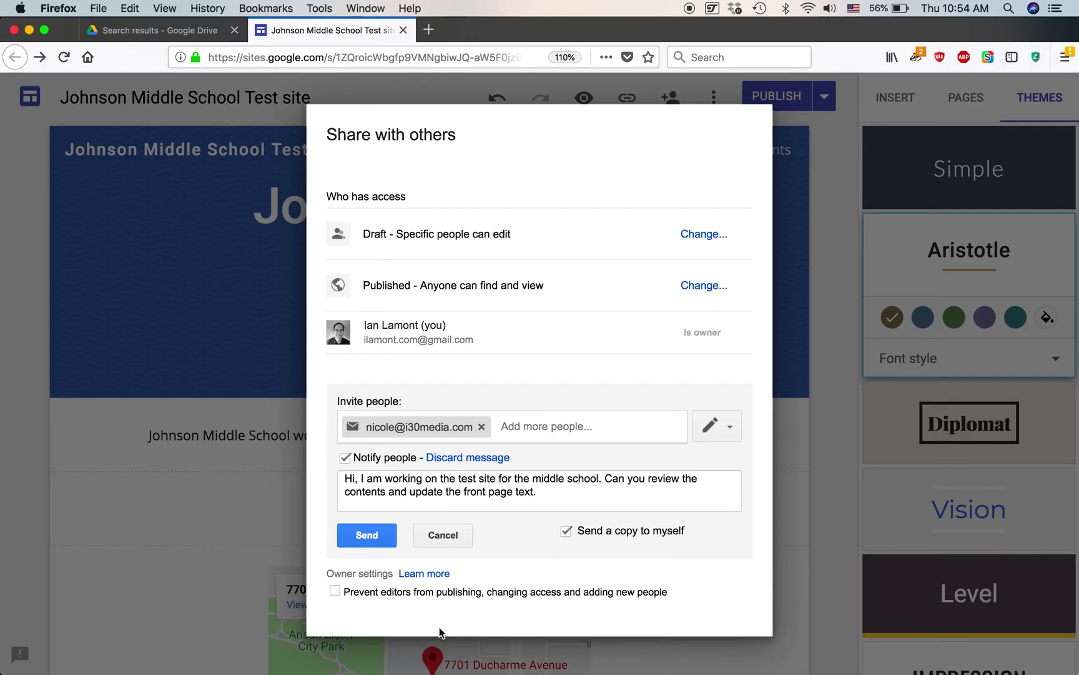
pyautogui.click(376, 541)
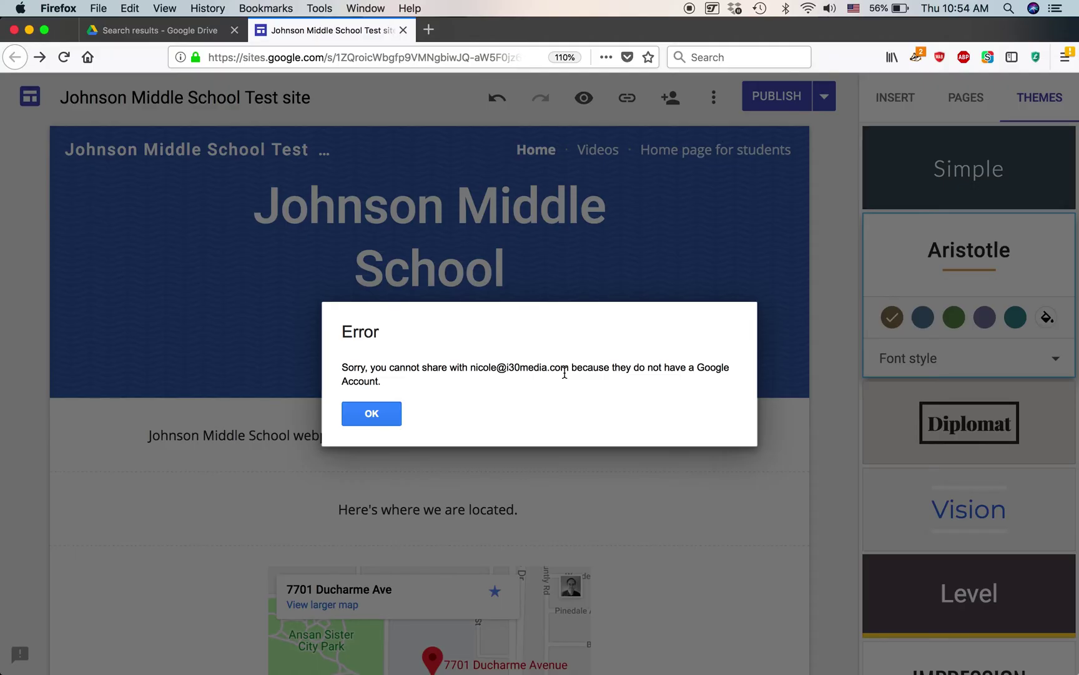
# Dismiss the error, replace the rejected invitee with a contact's Google address, and send as editor.
pyautogui.click(369, 413)
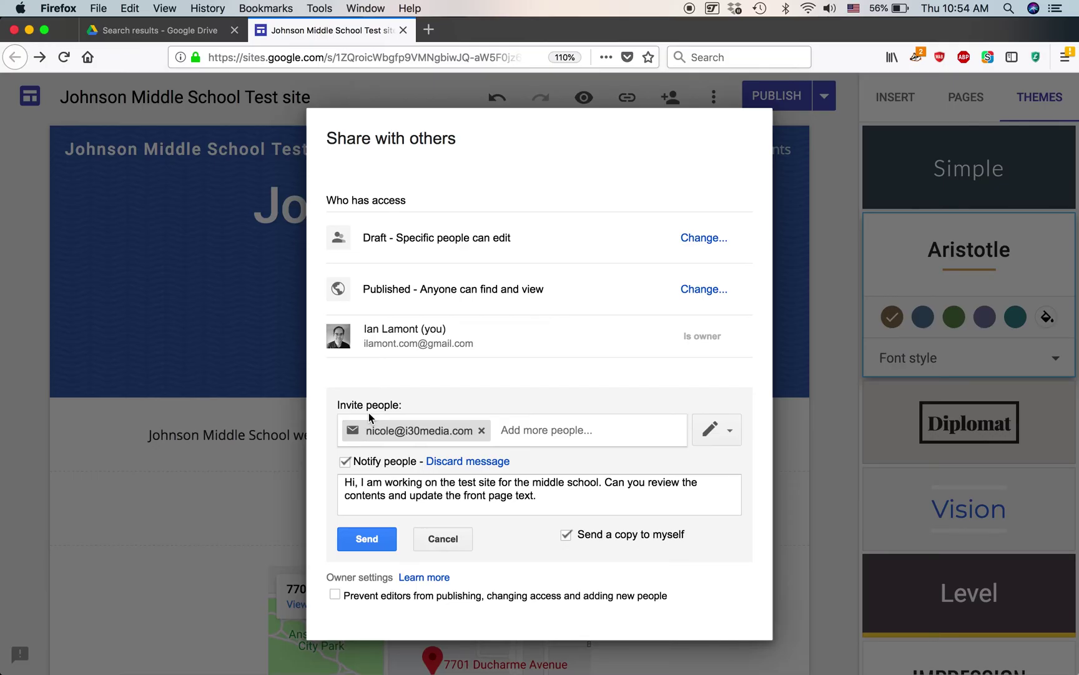
pyautogui.click(481, 430)
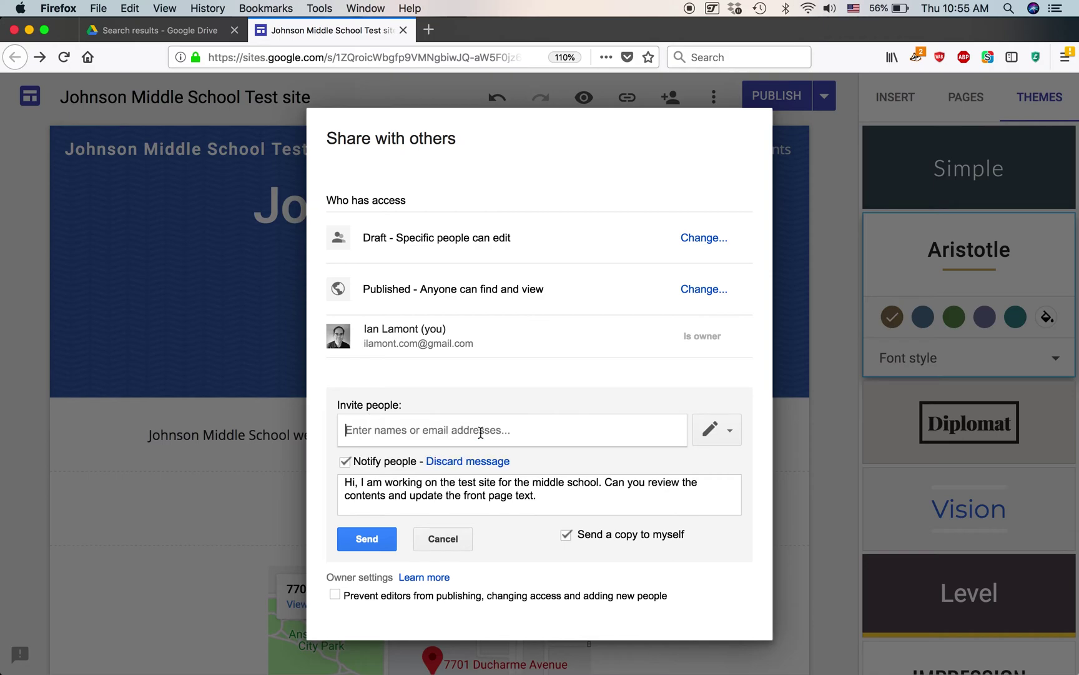
pyautogui.write('ian@')
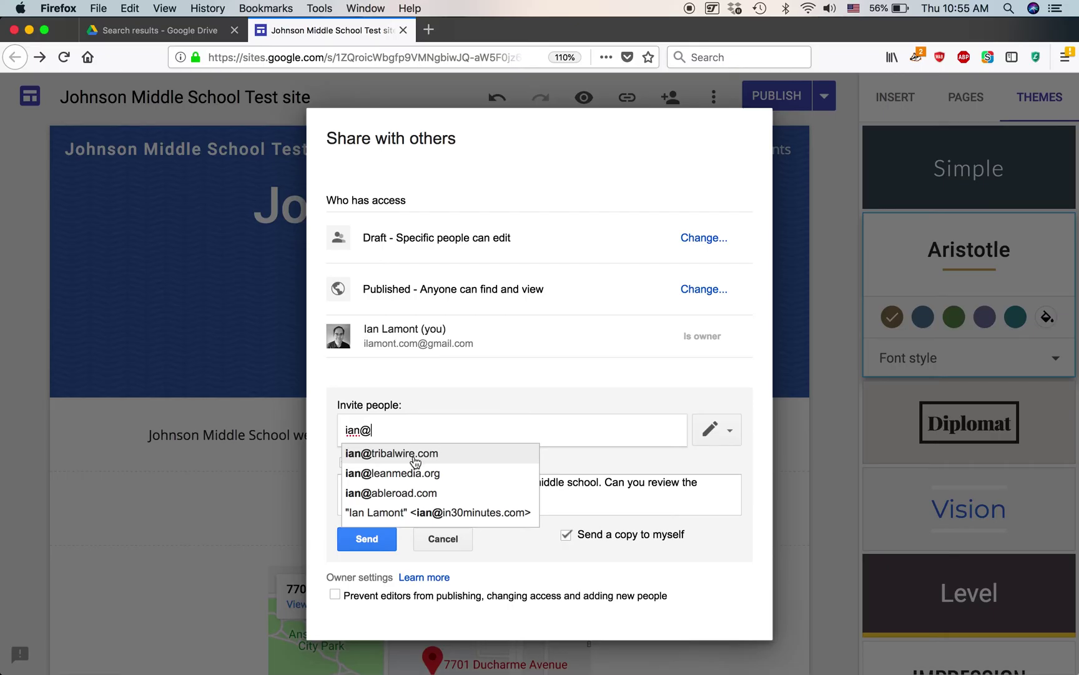
pyautogui.click(417, 493)
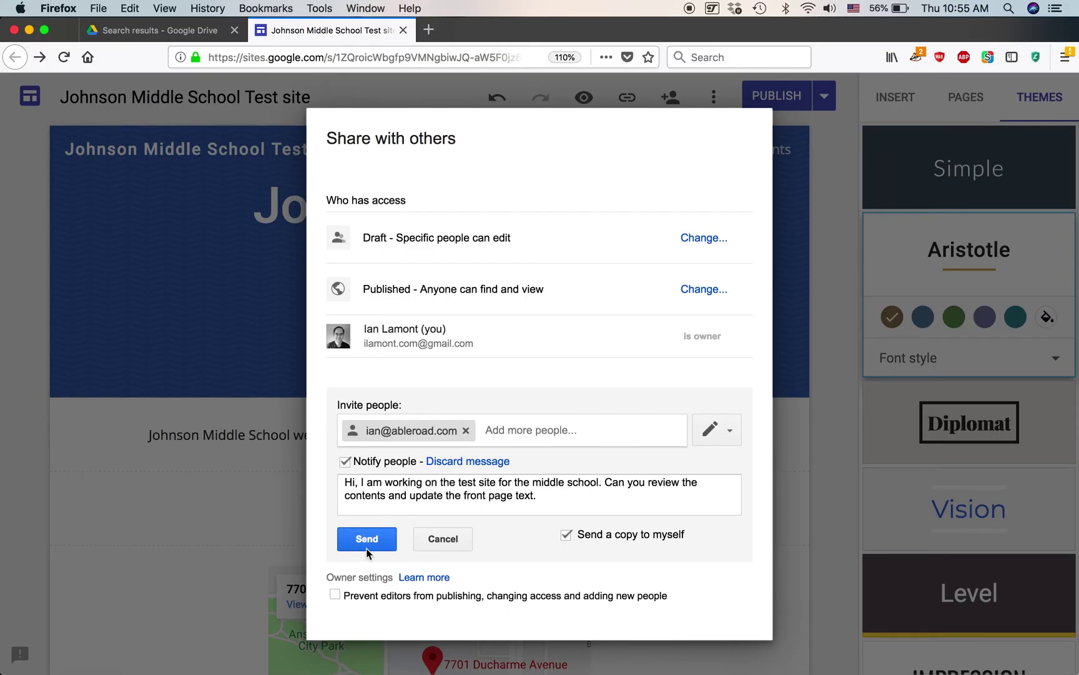
pyautogui.click(368, 540)
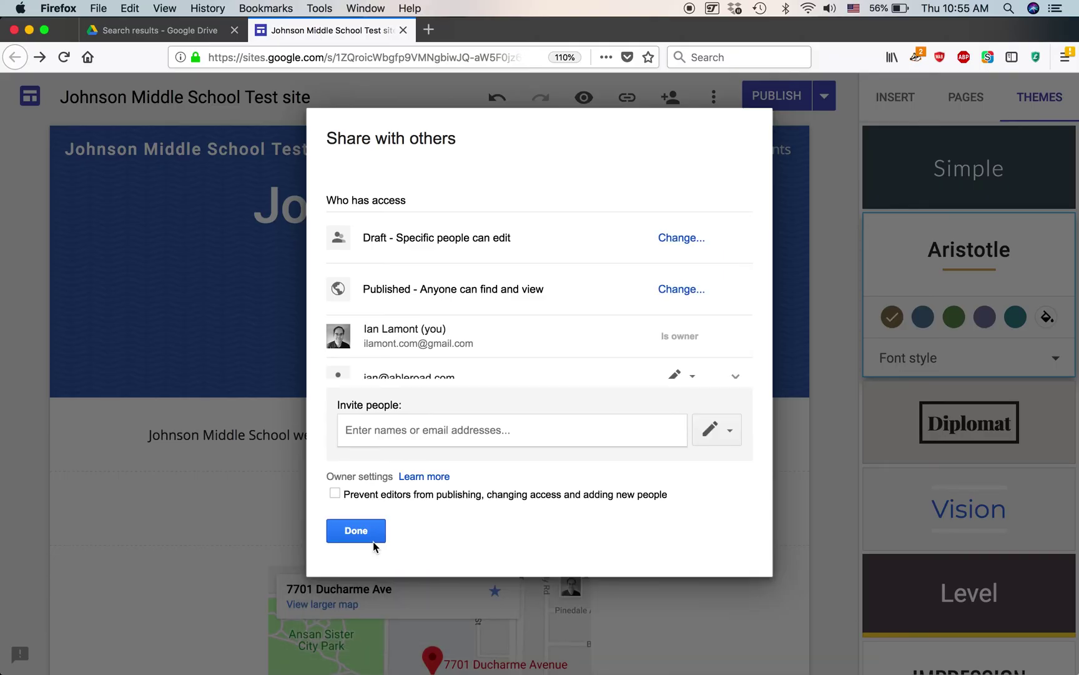
# Stop editors from publishing, changing access and adding people, save, and close sharing.
pyautogui.scroll(-1, 582, 371)
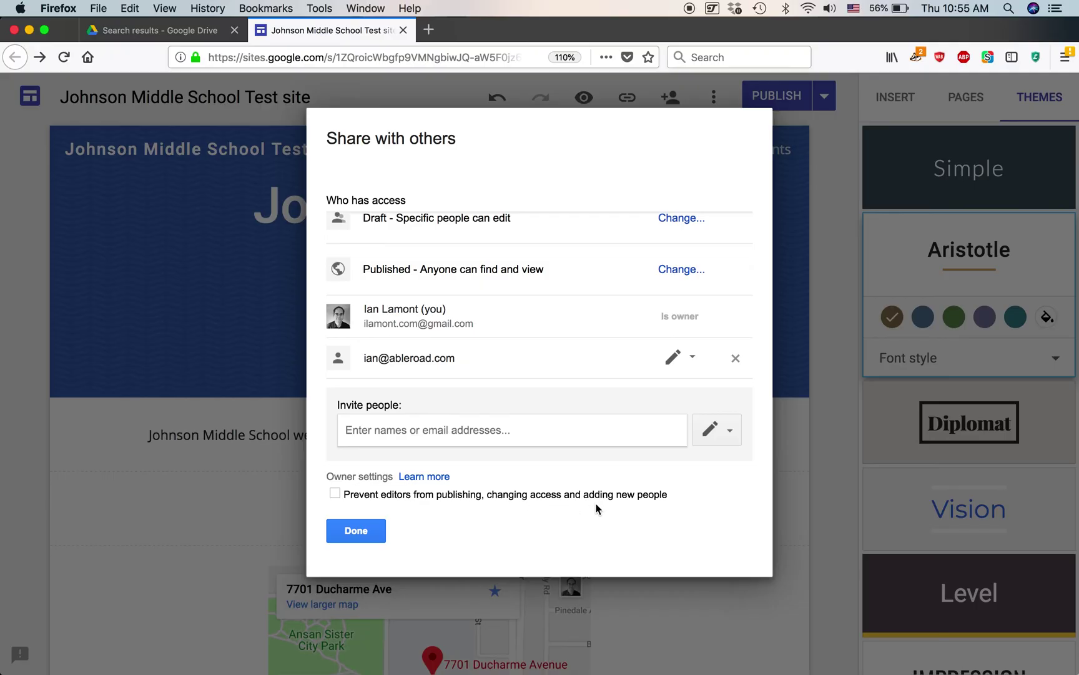
pyautogui.click(334, 495)
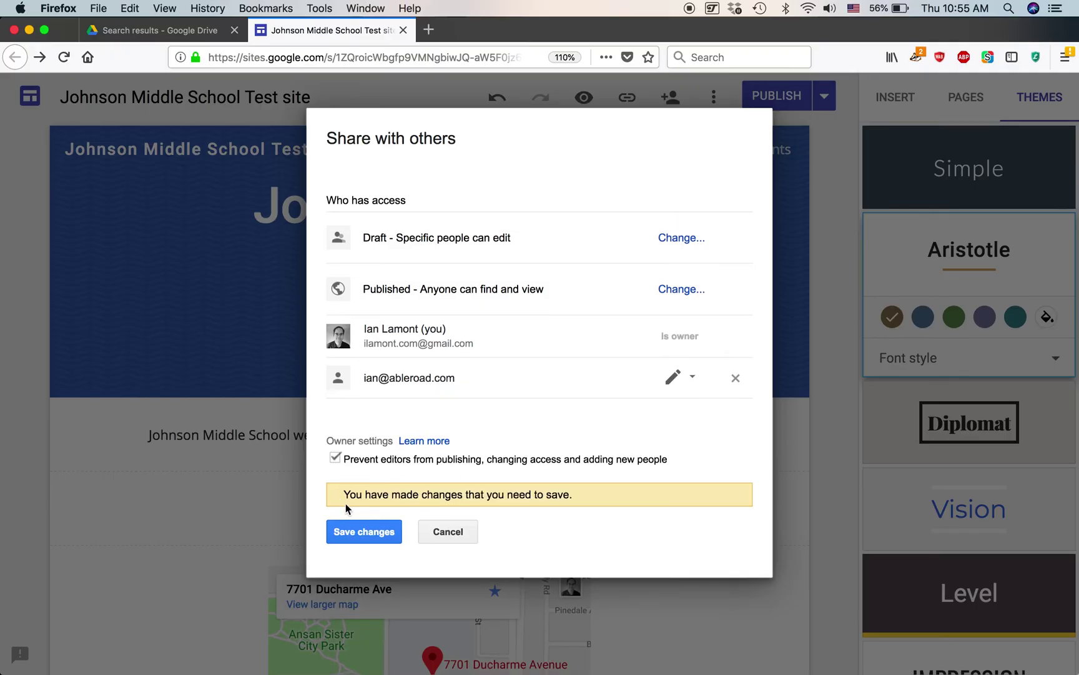
pyautogui.click(366, 532)
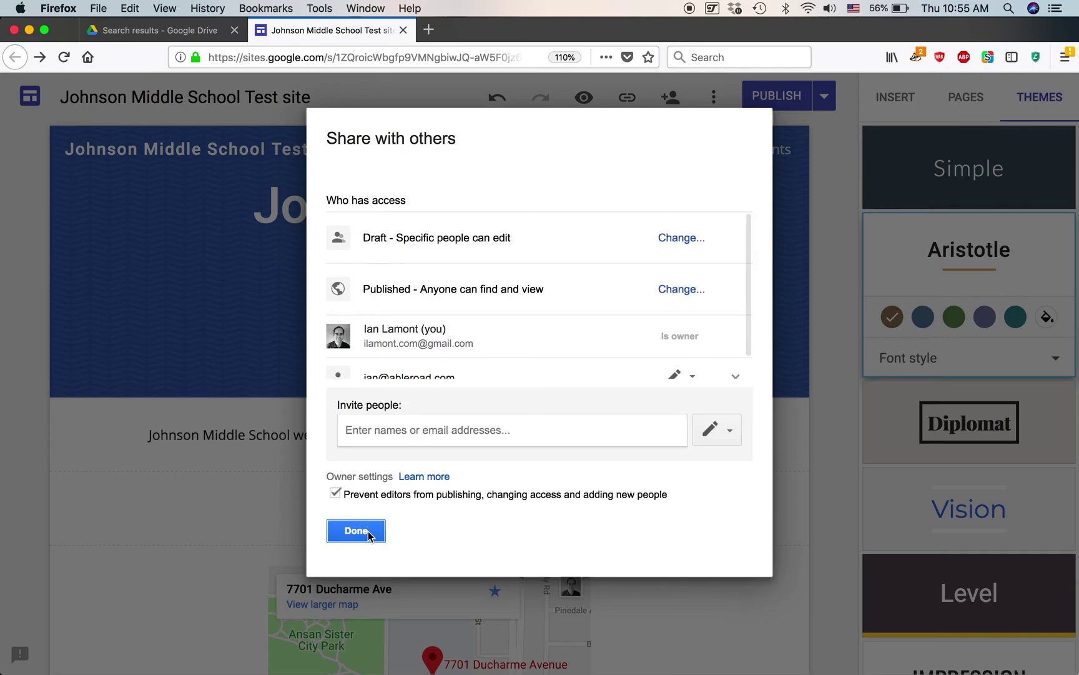
pyautogui.scroll(-1, 488, 364)
pyautogui.scroll(-1, 489, 361)
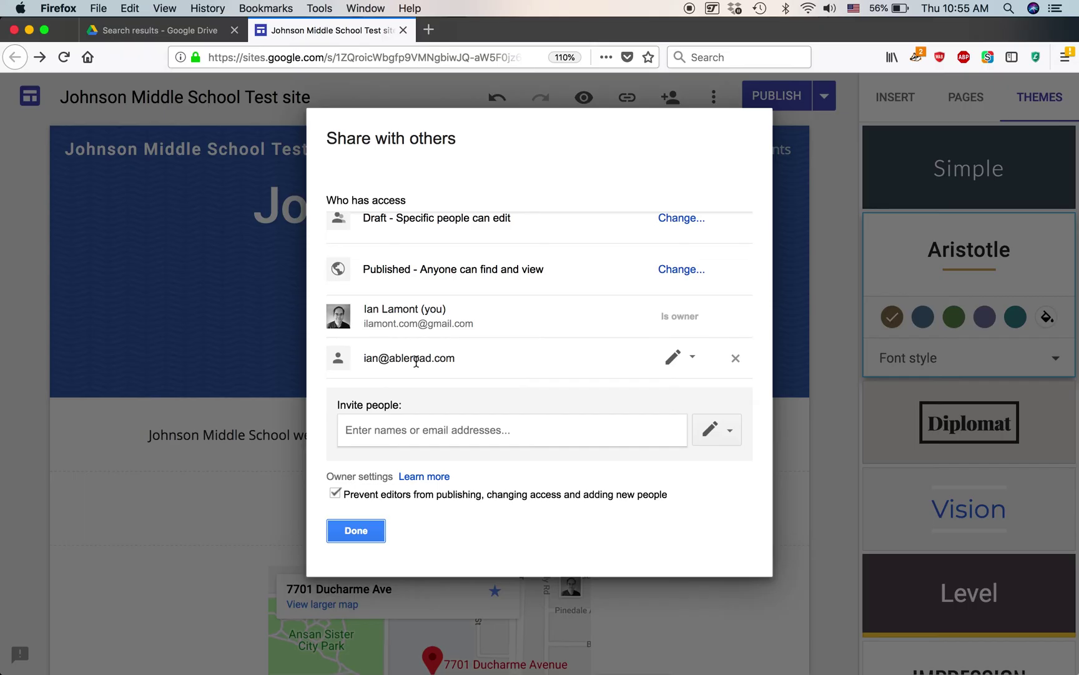
pyautogui.click(358, 531)
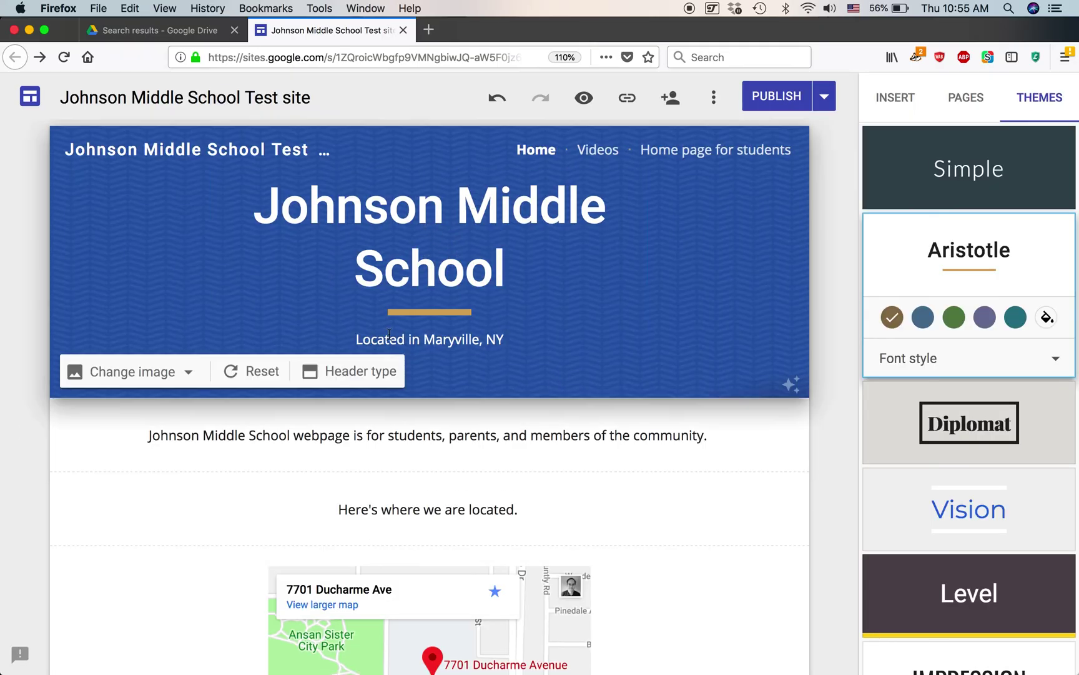
# Change 'NY' in the header subtitle to 'New York', then switch back to Chrome.
pyautogui.click(492, 338)
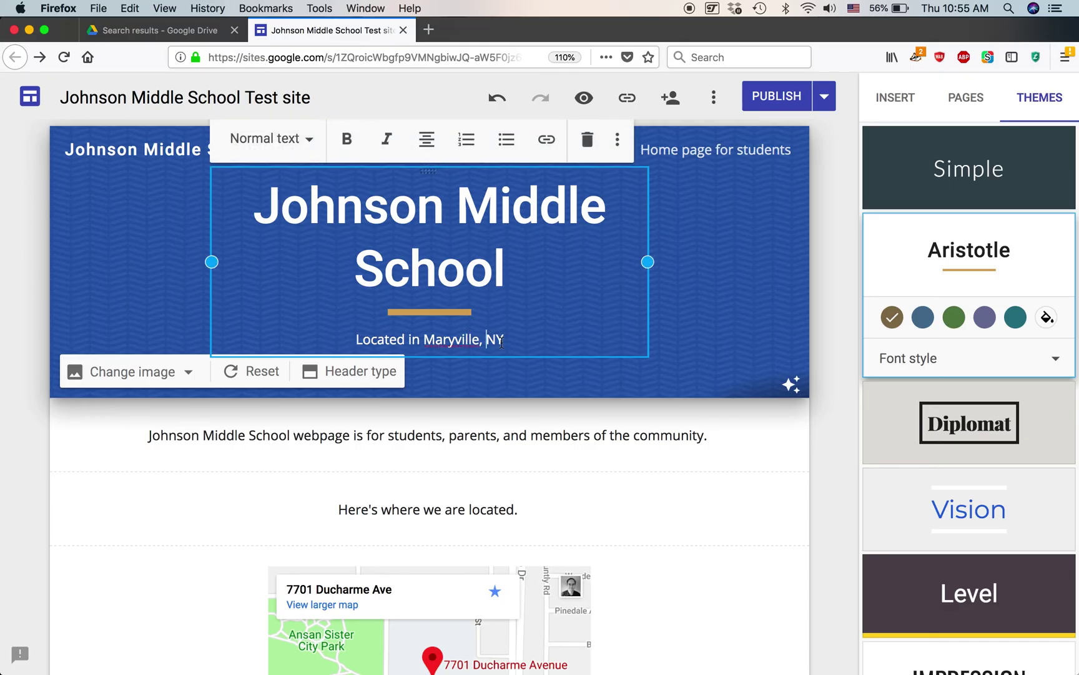
pyautogui.doubleClick(497, 339)
pyautogui.write('New Yo')
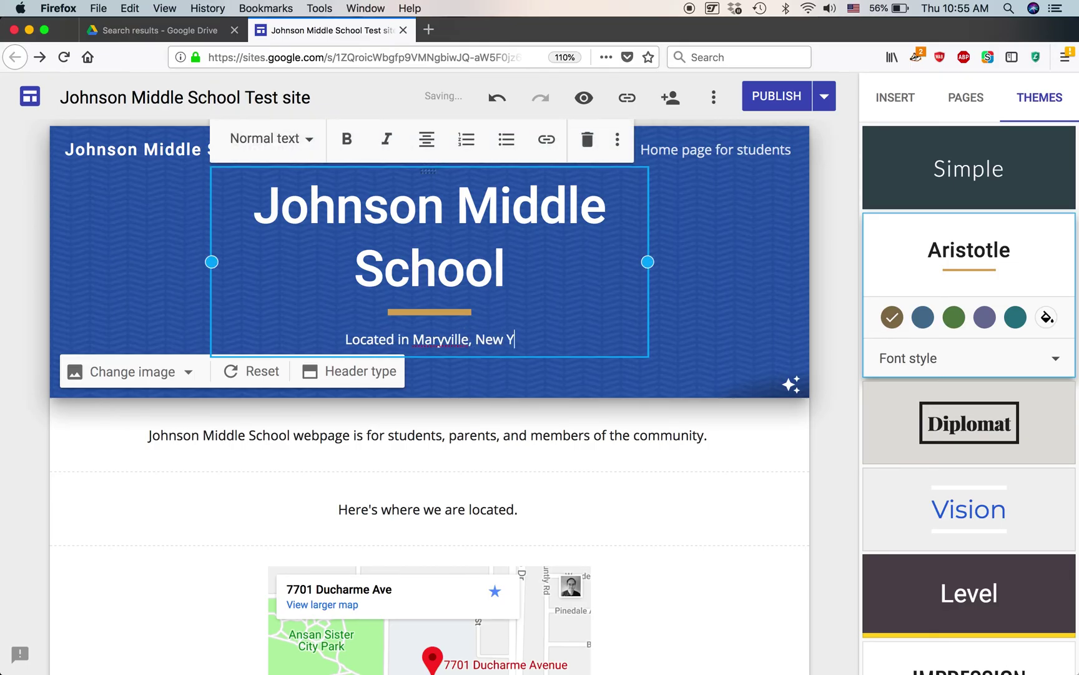
pyautogui.write('rk')
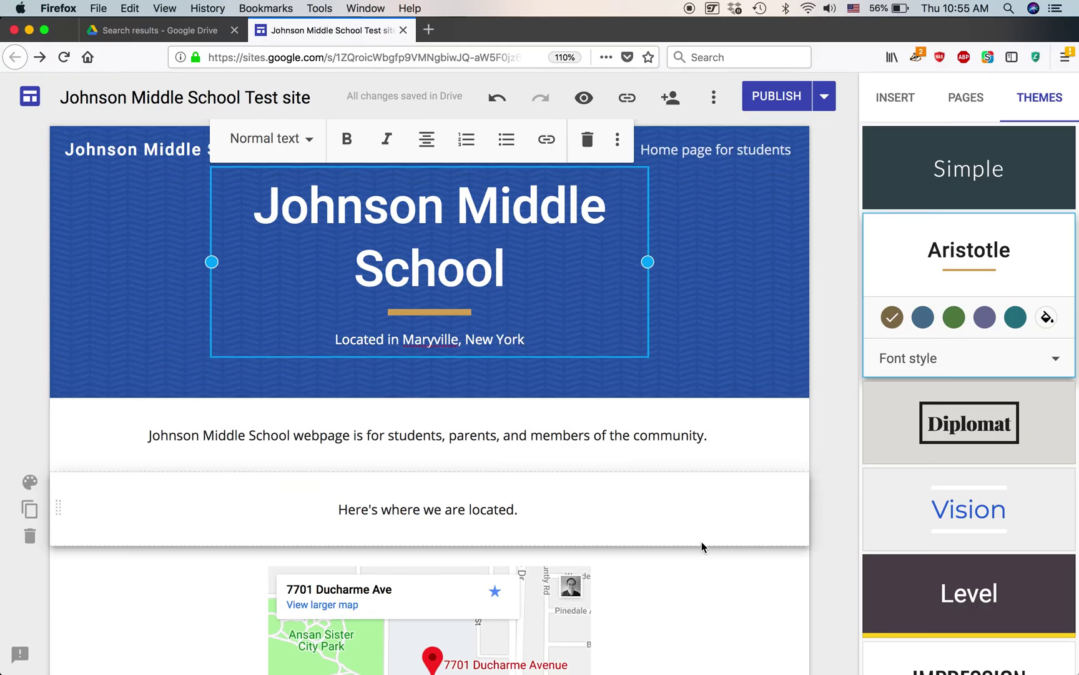
pyautogui.click(722, 584)
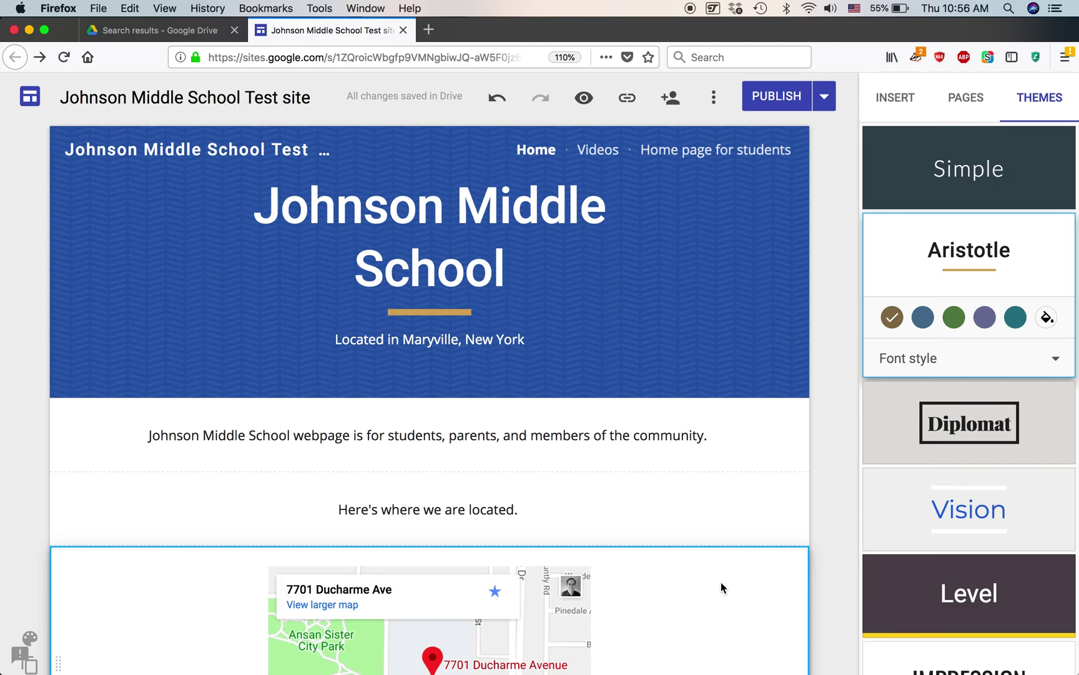
pyautogui.press('super+Tab')
pyautogui.press('super+Tab')
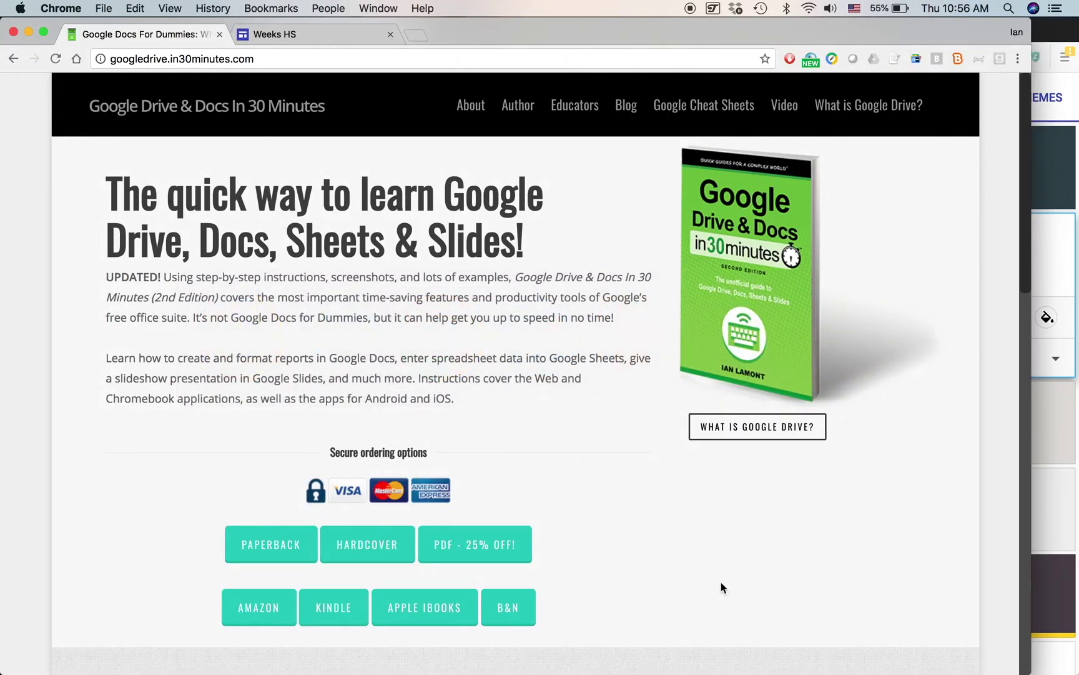